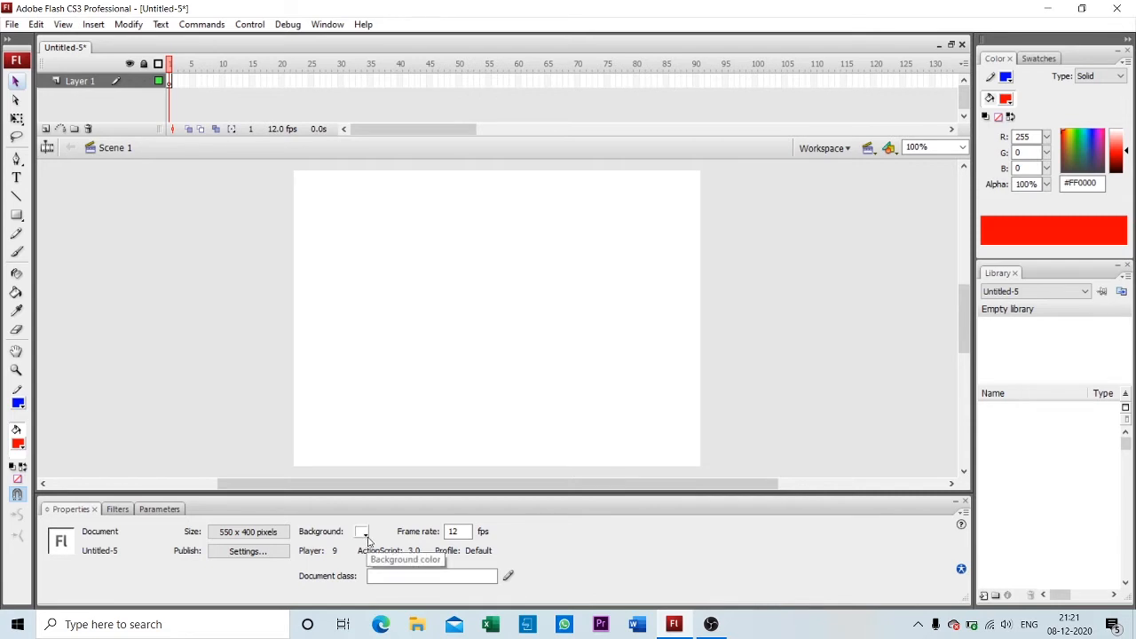
- Set the document's background colour to black
{"action": "left_click", "coordinate": [363, 534]}
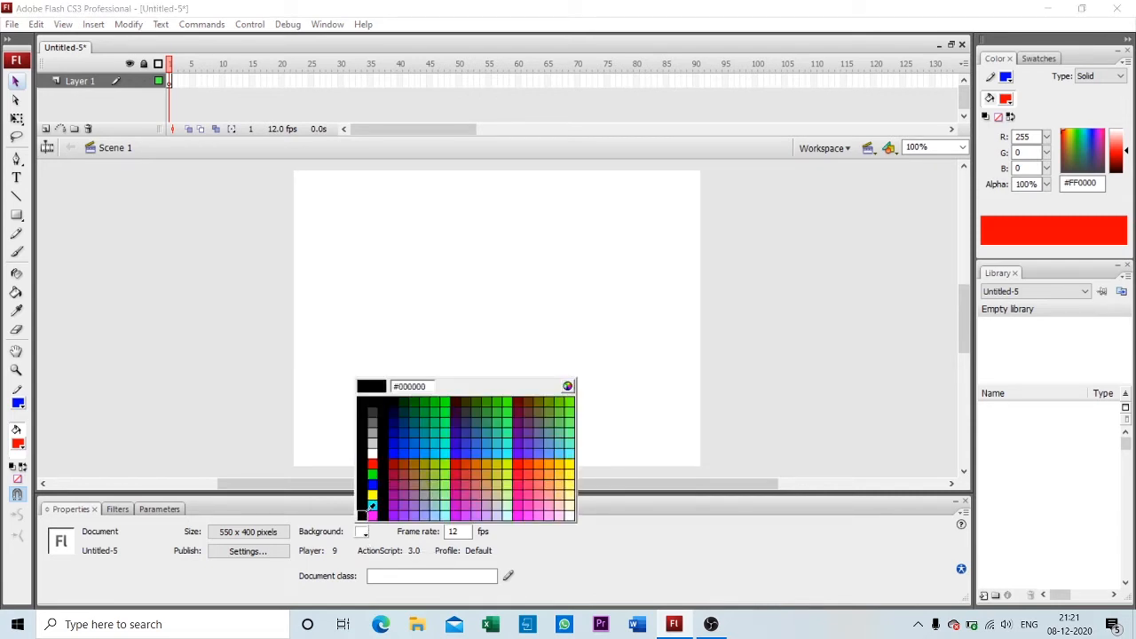
{"action": "left_click", "coordinate": [364, 420]}
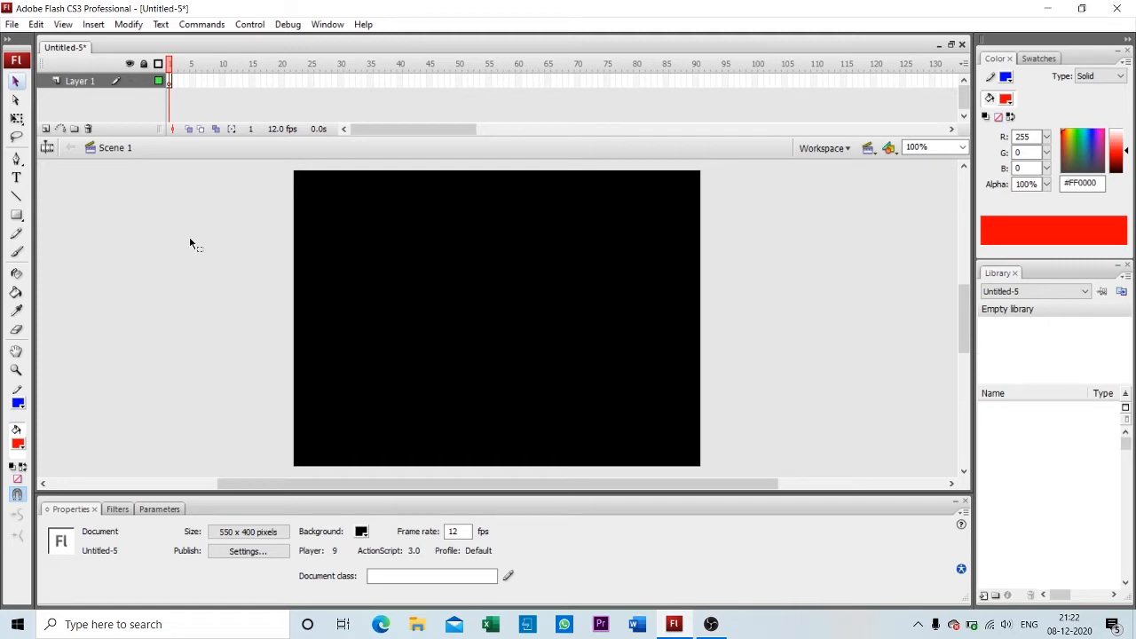
- Activate the Text tool and rename Layer 1 as TEXT
{"action": "left_click", "coordinate": [17, 179]}
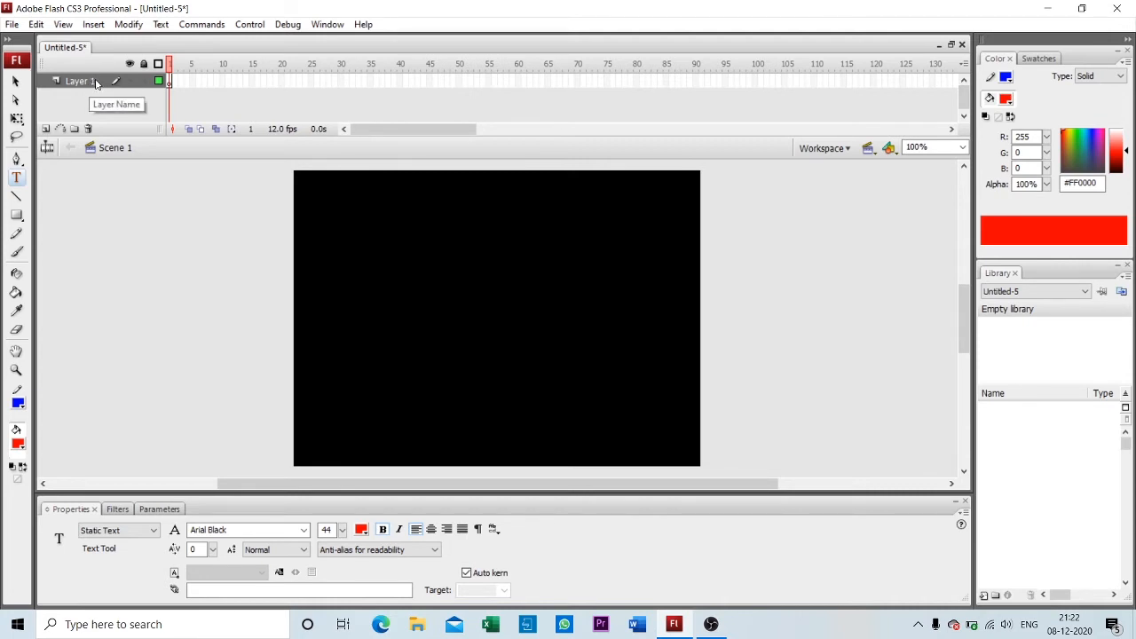
{"action": "double_click", "coordinate": [88, 81]}
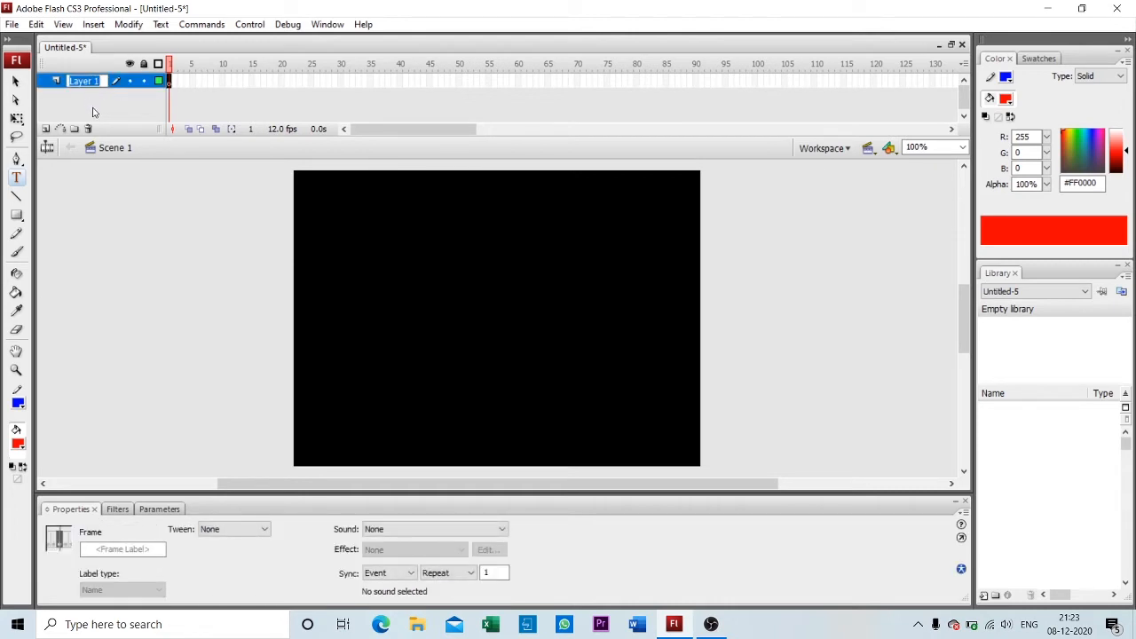
{"action": "type", "text": "TEXT"}
{"action": "key", "text": "Return"}
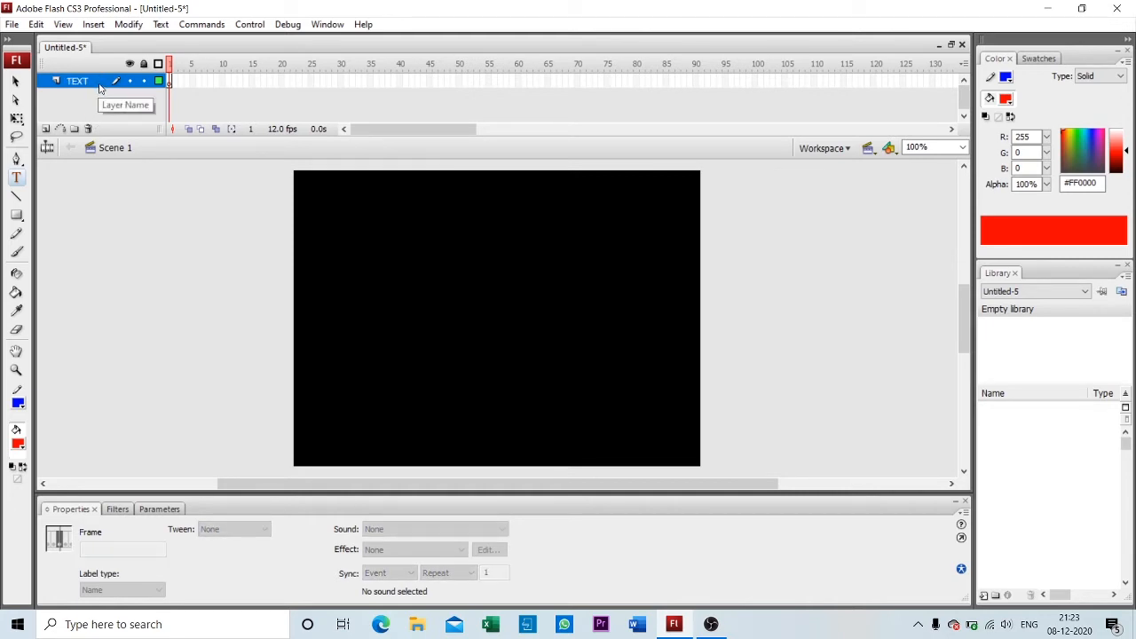
- Add the static text "TIGPS, SILIGURI" across the middle of the stage on frame 1 of the TEXT layer
{"action": "left_click", "coordinate": [171, 81]}
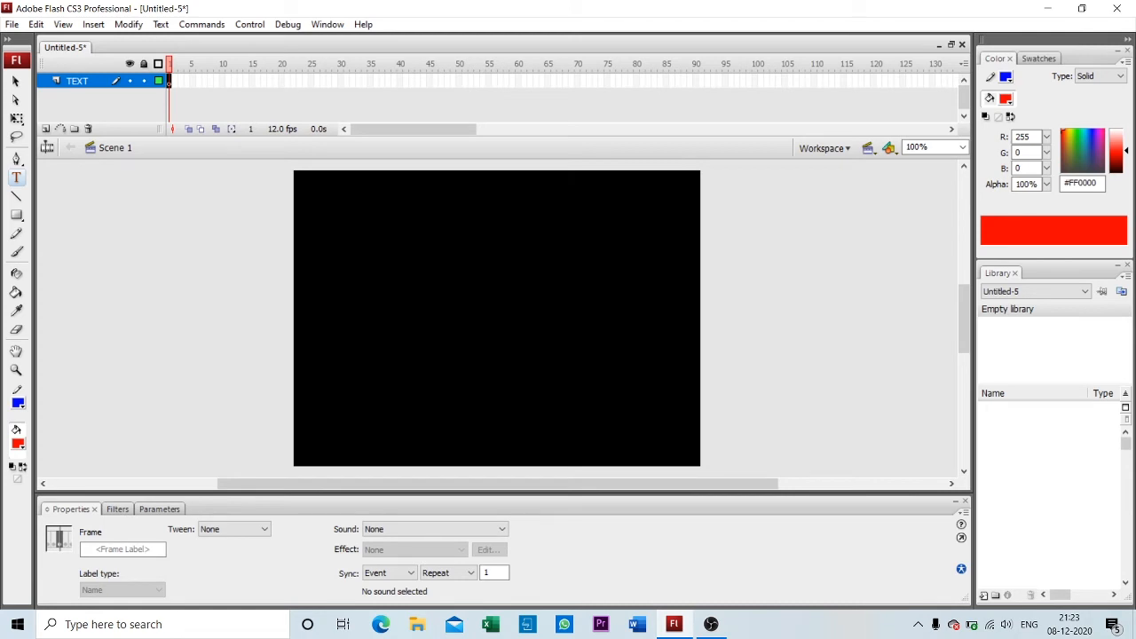
{"action": "left_click", "coordinate": [352, 301]}
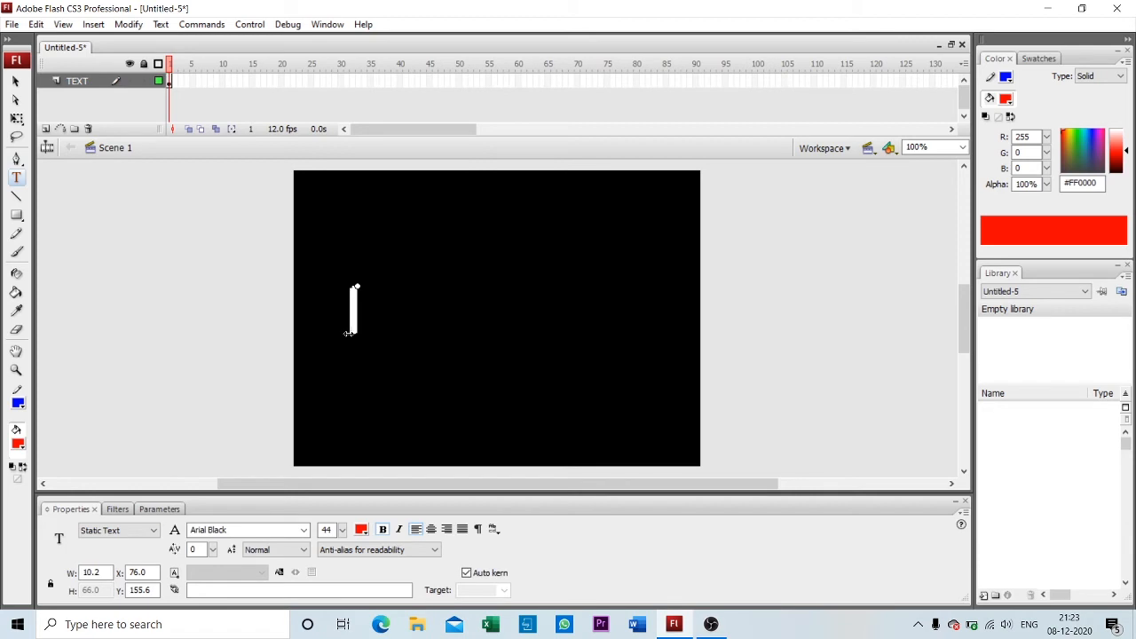
{"action": "type", "text": "TIGP"}
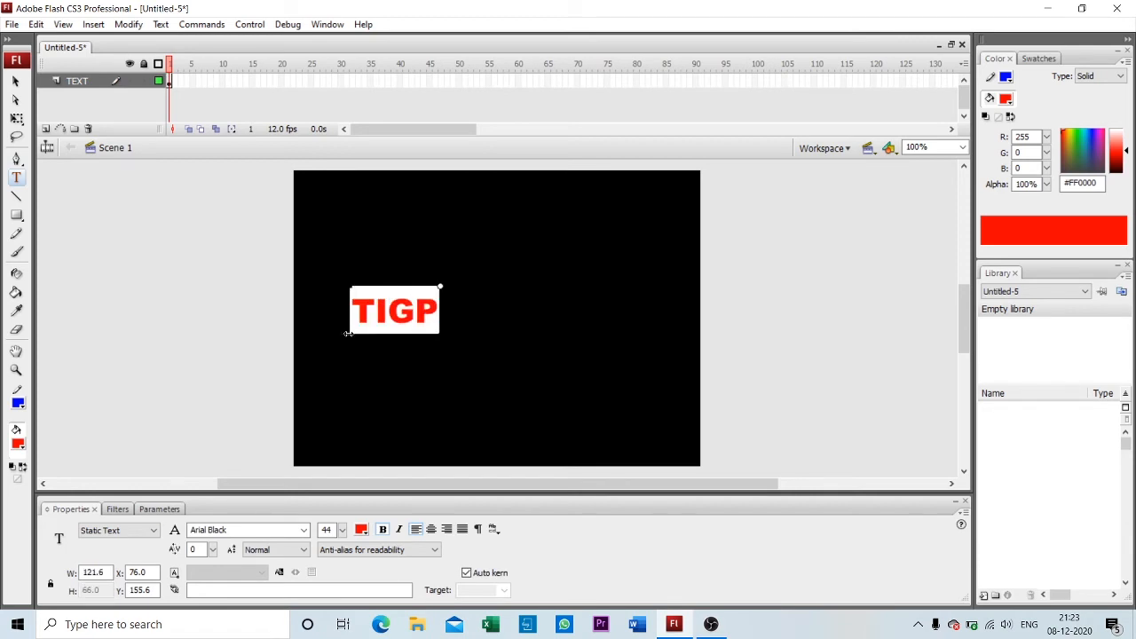
{"action": "type", "text": "S, S"}
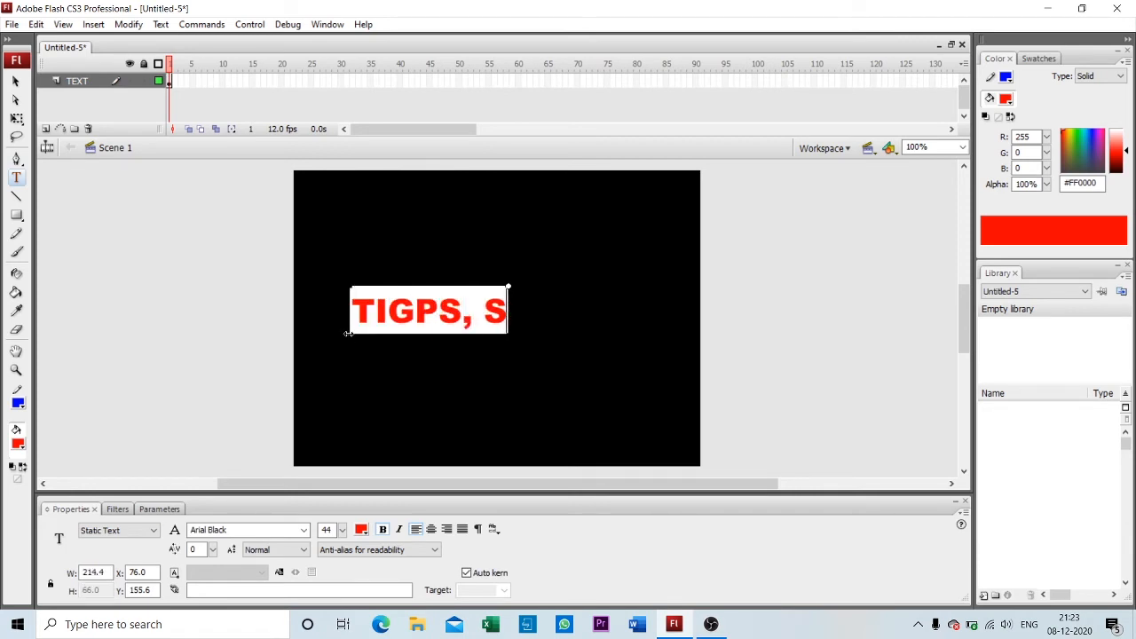
{"action": "type", "text": "ILIGUR"}
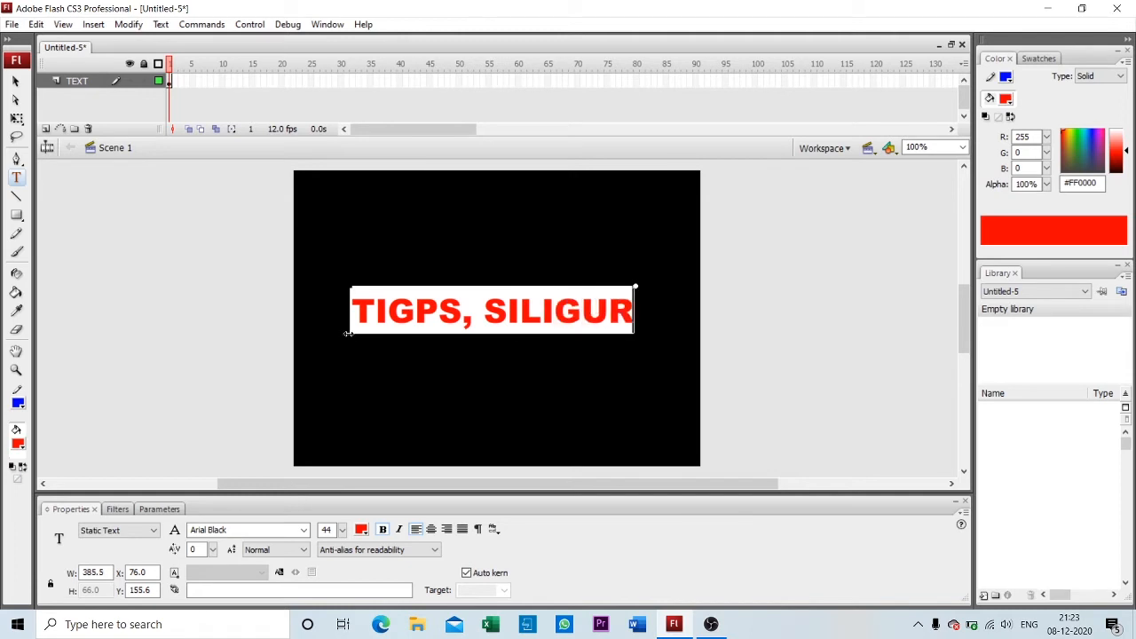
{"action": "type", "text": "I"}
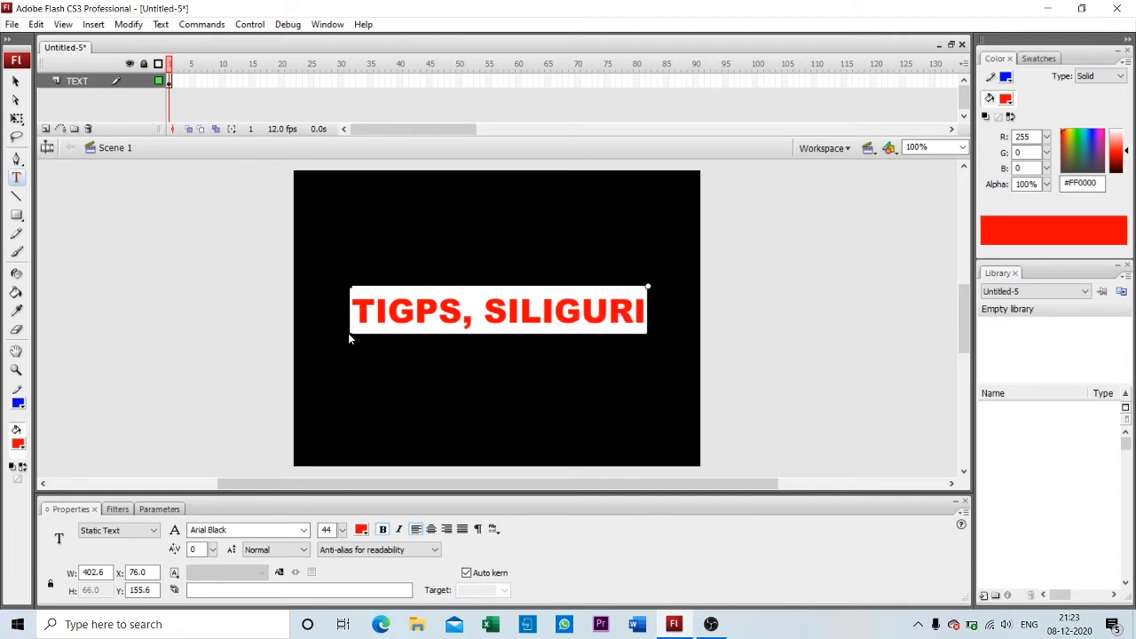
- Extend the TEXT layer to frame 30 by inserting a frame there
{"action": "left_click", "coordinate": [341, 82]}
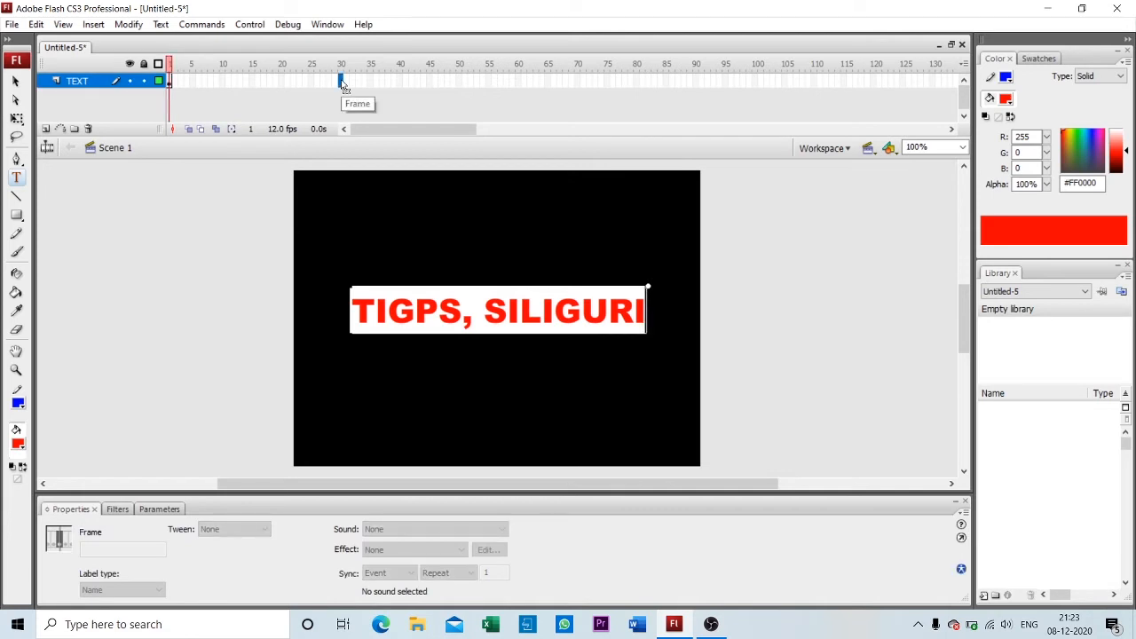
{"action": "right_click", "coordinate": [341, 83]}
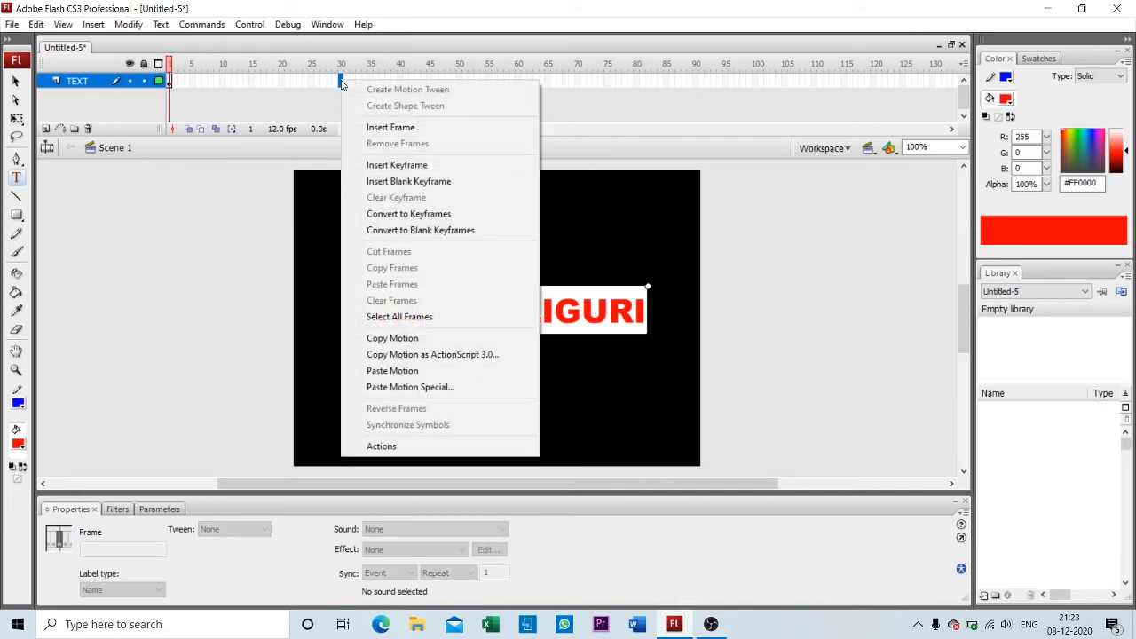
{"action": "left_click", "coordinate": [377, 131]}
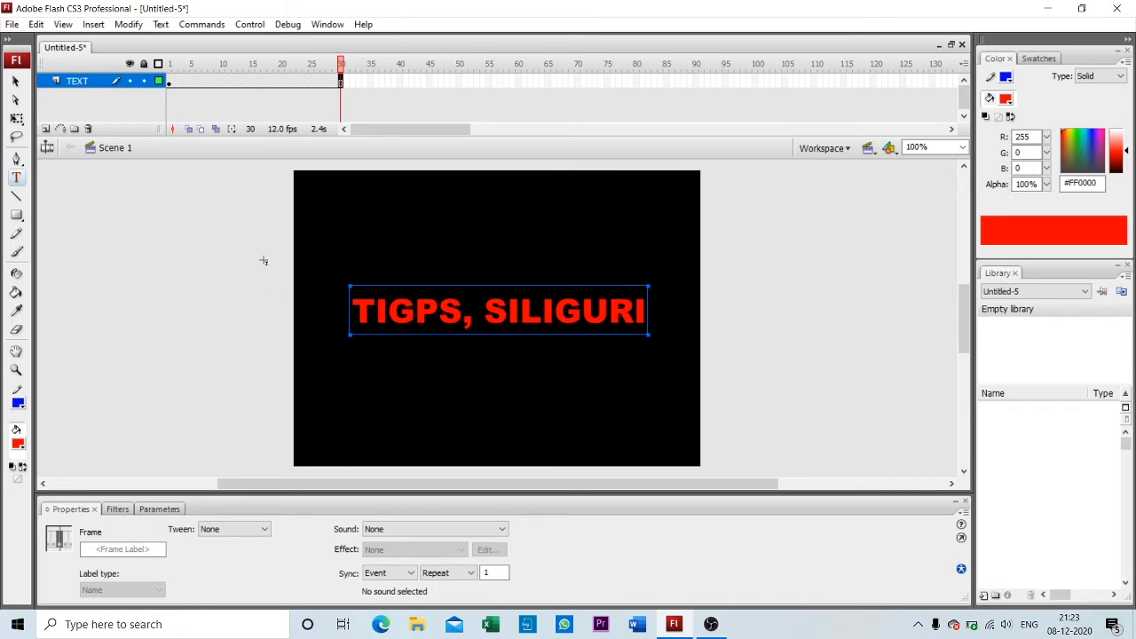
- Add a new layer above the TEXT layer and name it MASK
{"action": "left_click", "coordinate": [48, 130]}
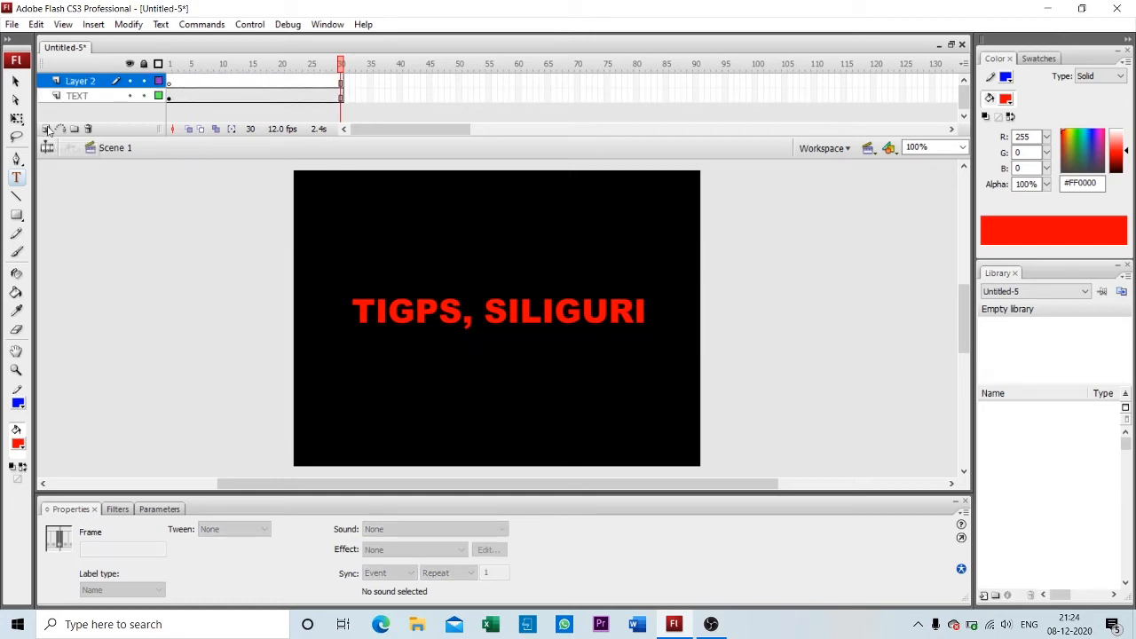
{"action": "double_click", "coordinate": [98, 82]}
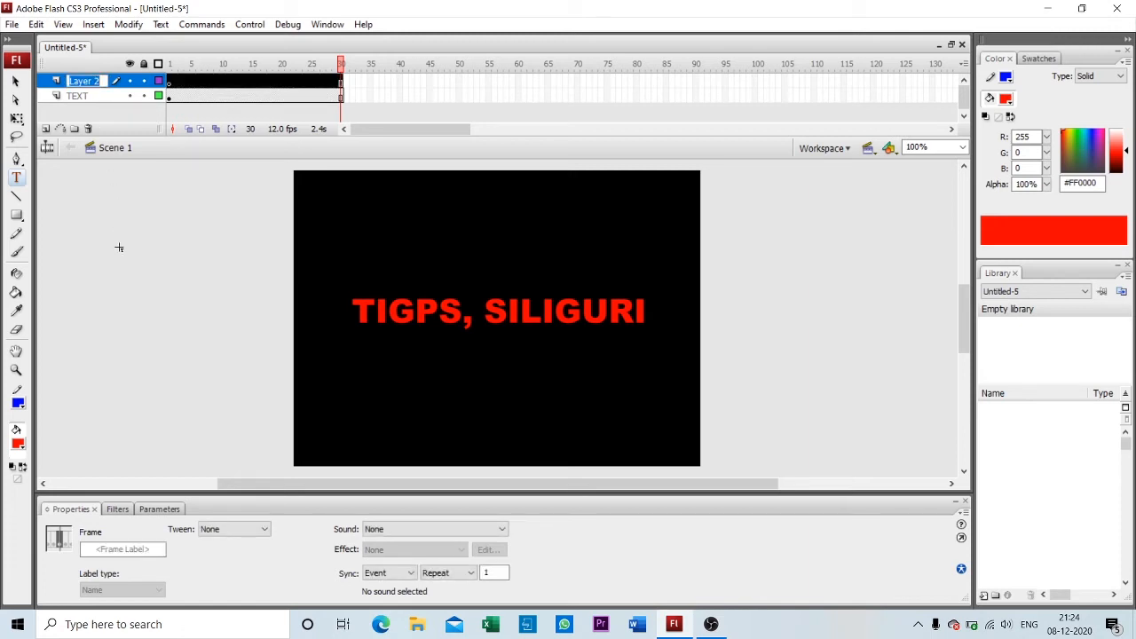
{"action": "type", "text": "MASK"}
{"action": "key", "text": "Return"}
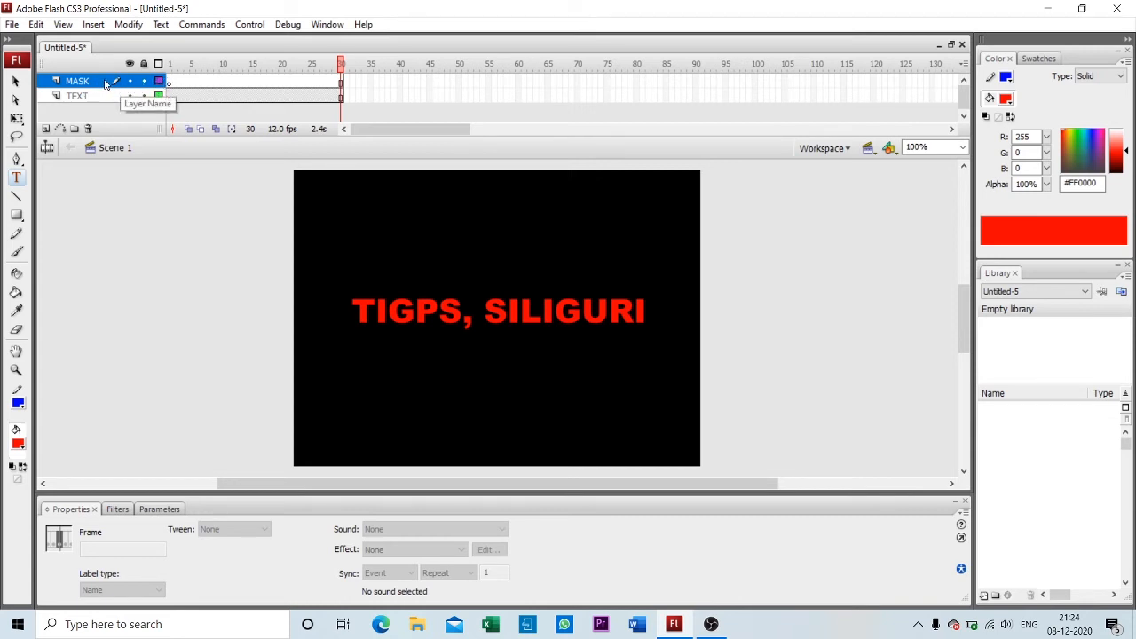
- Draw a yellow (#FFFF00) circle about 163 px wide over the start of the text on frame 1 of the MASK layer
{"action": "left_click", "coordinate": [171, 82]}
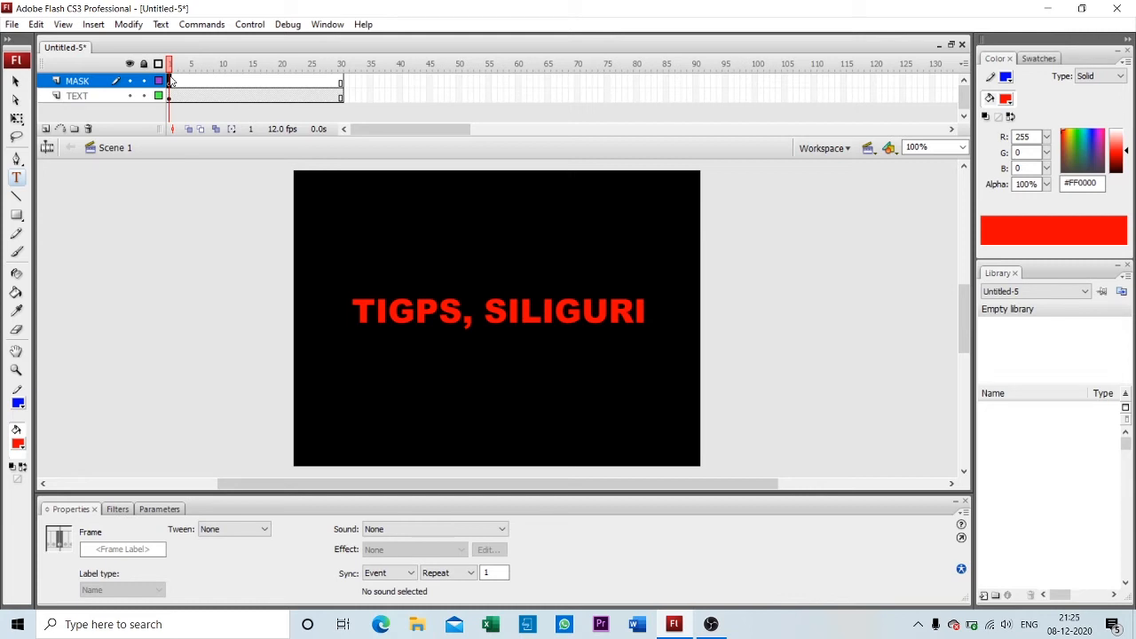
{"action": "left_click", "coordinate": [17, 216]}
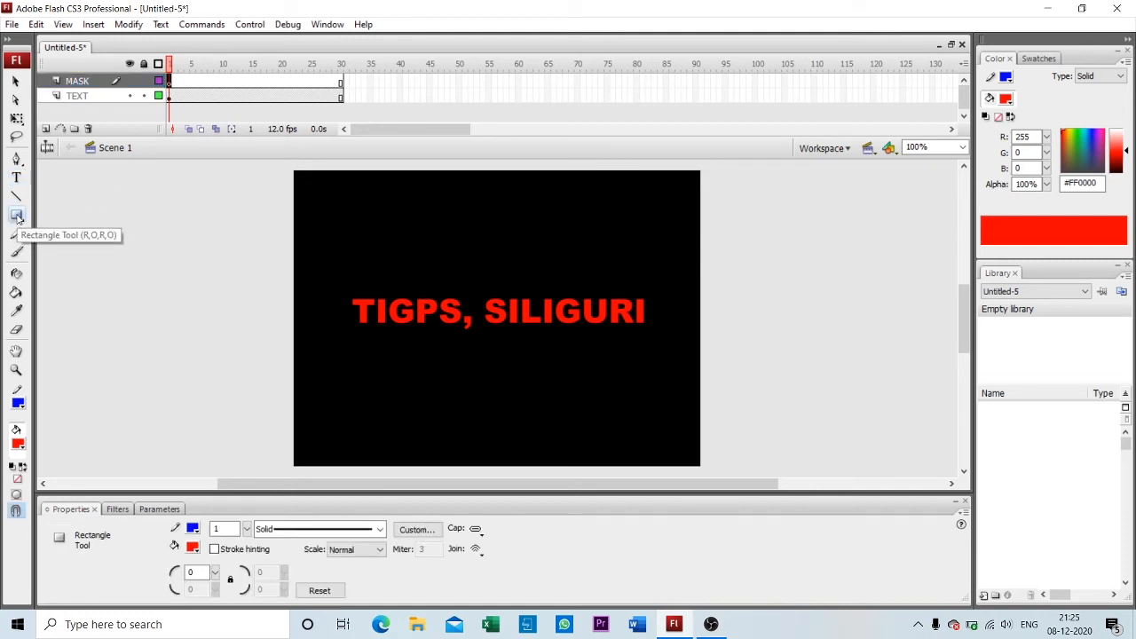
{"action": "key", "text": "o"}
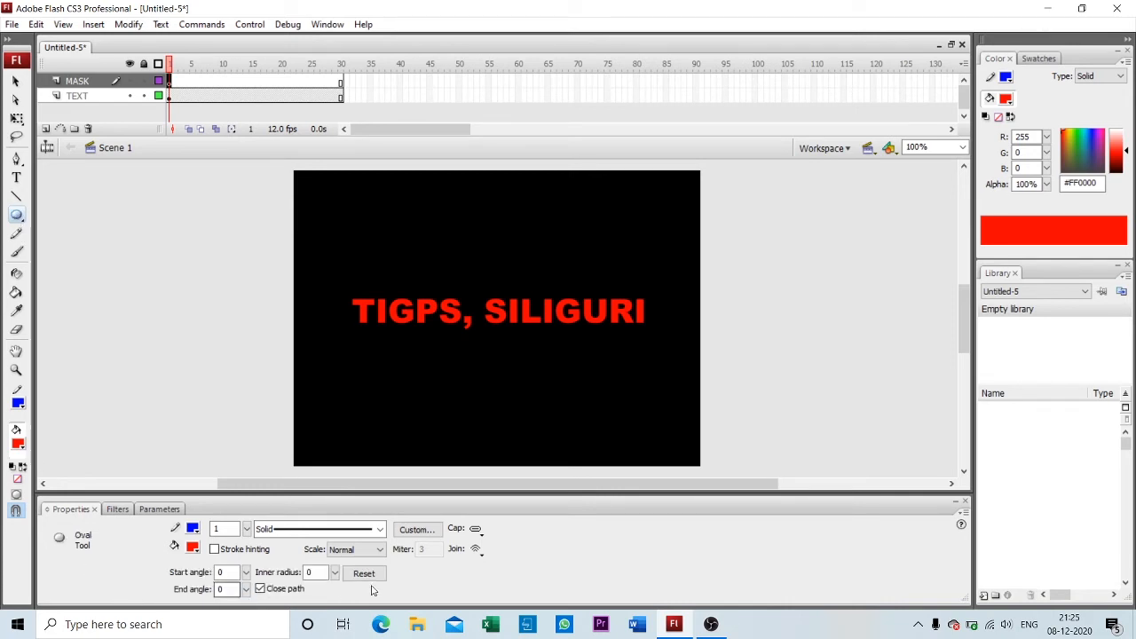
{"action": "left_click", "coordinate": [193, 547]}
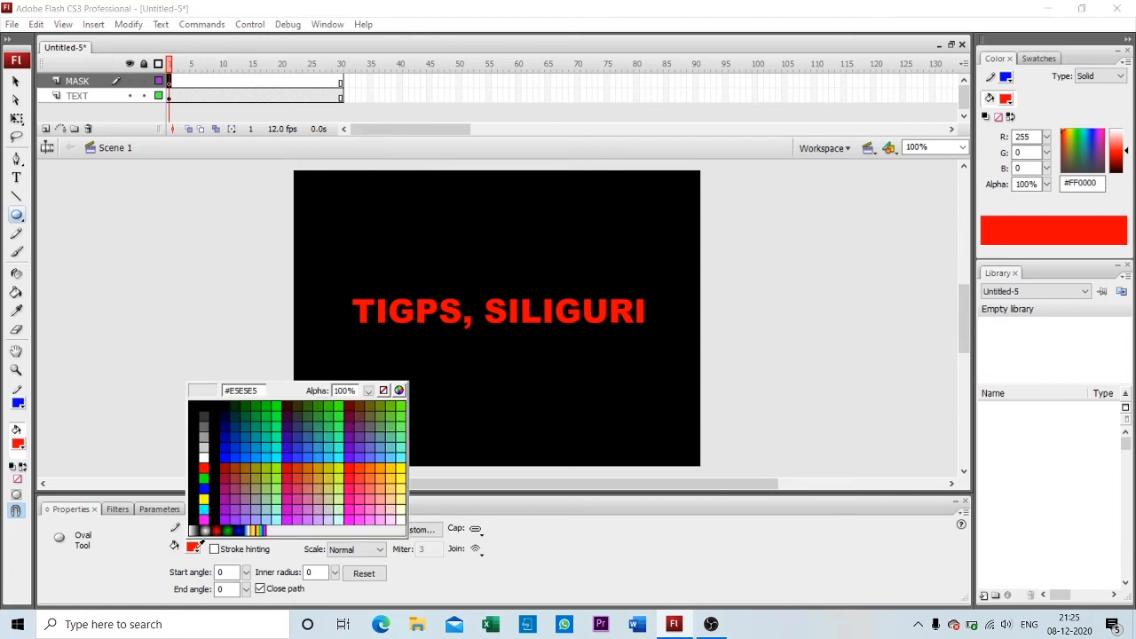
{"action": "left_click", "coordinate": [205, 499]}
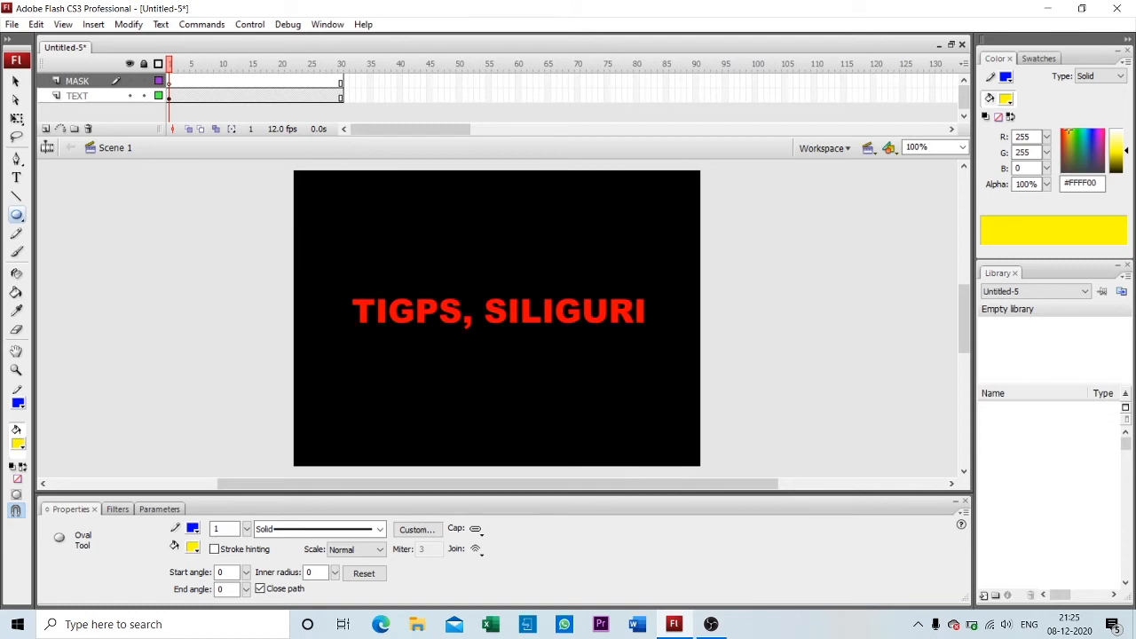
{"action": "left_click_drag", "start_coordinate": [307, 257], "coordinate": [427, 377]}
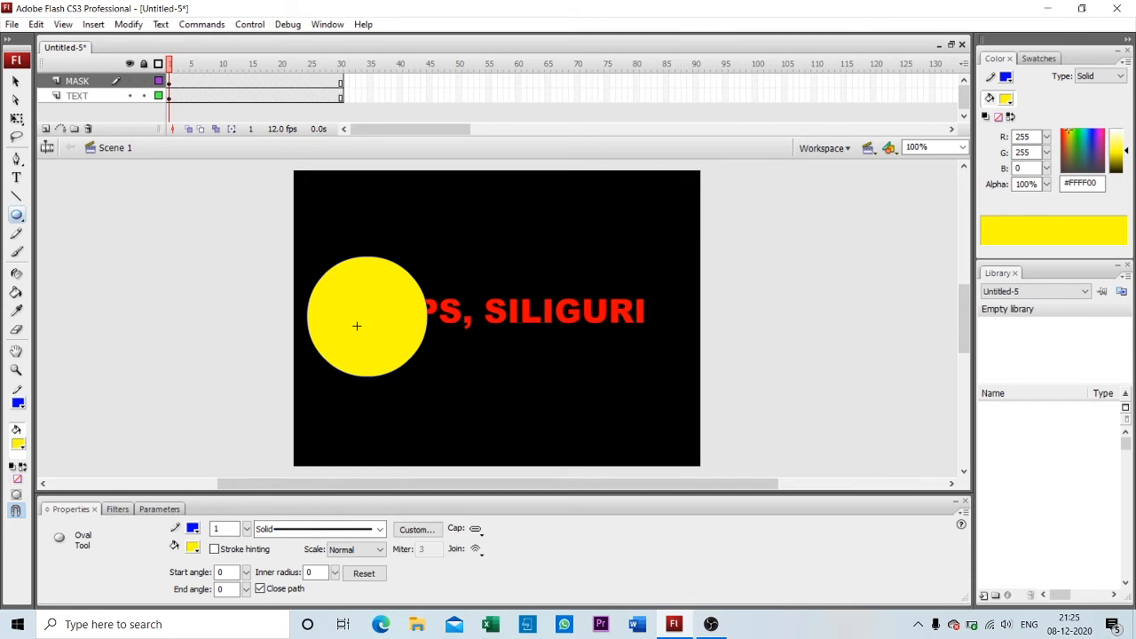
- Convert the yellow circle into a Graphic symbol named Symbol 1
{"action": "left_click", "coordinate": [15, 82]}
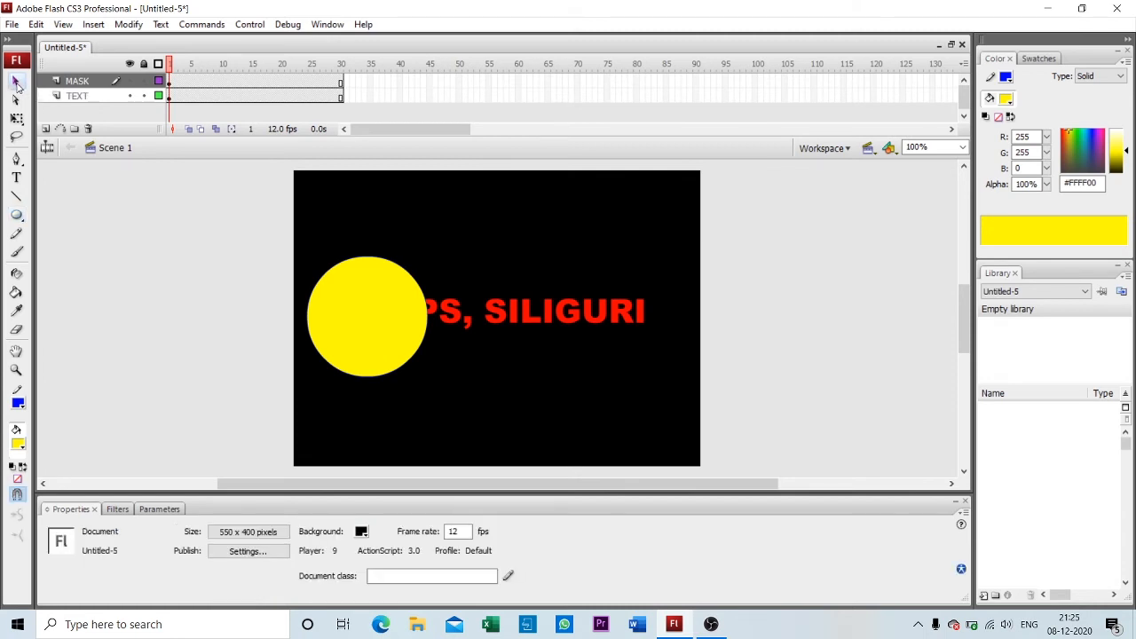
{"action": "left_click", "coordinate": [357, 323]}
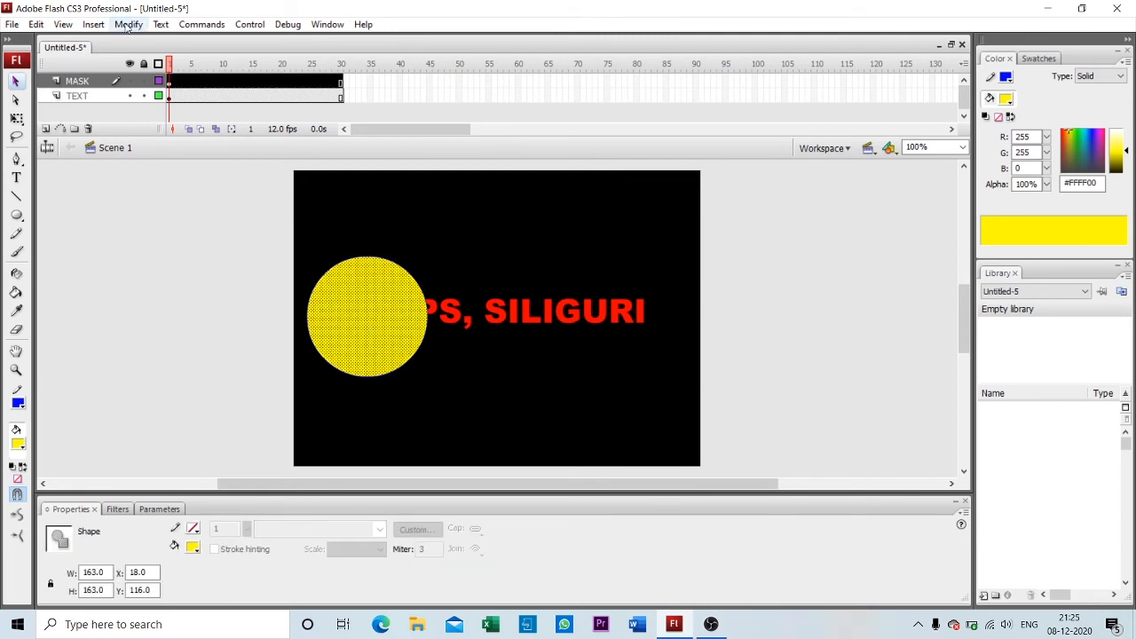
{"action": "left_click", "coordinate": [128, 25]}
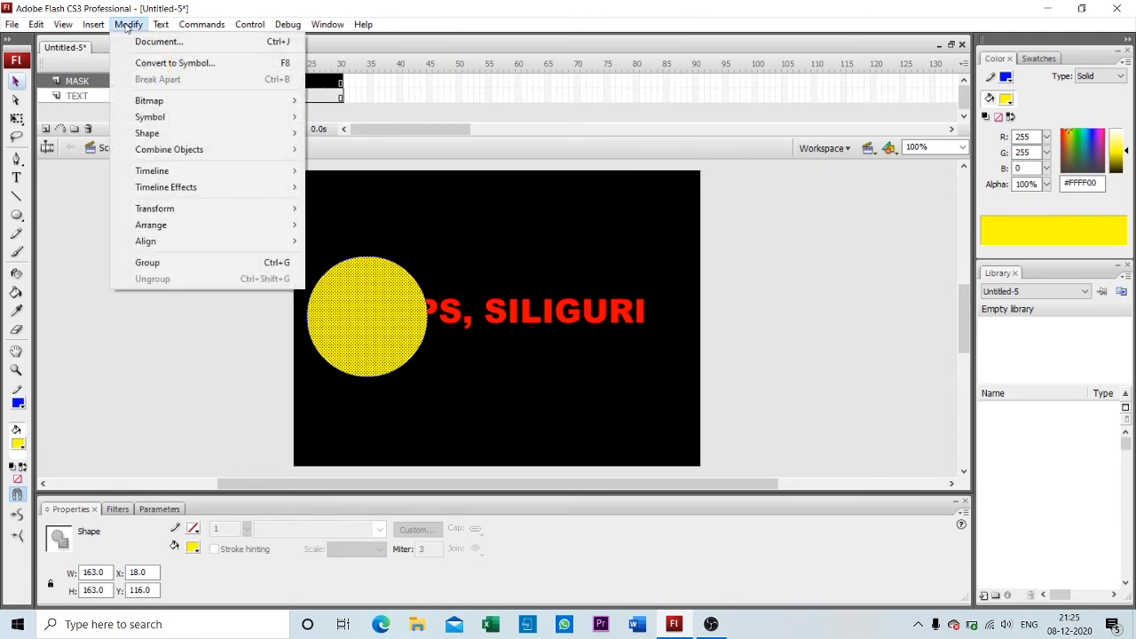
{"action": "left_click", "coordinate": [147, 65]}
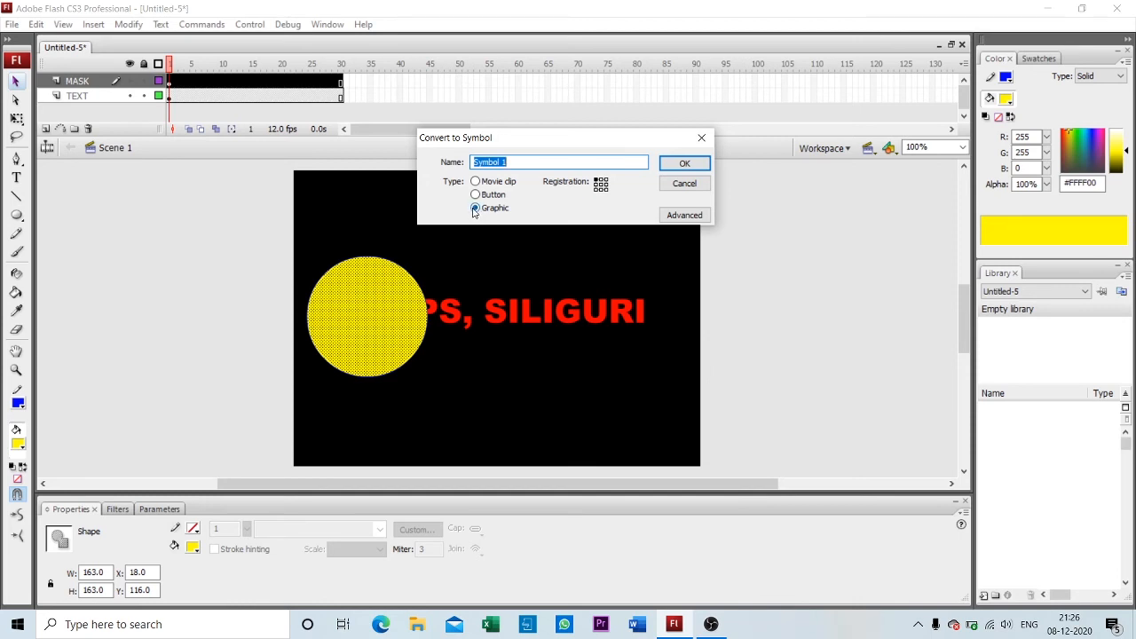
{"action": "left_click", "coordinate": [675, 167]}
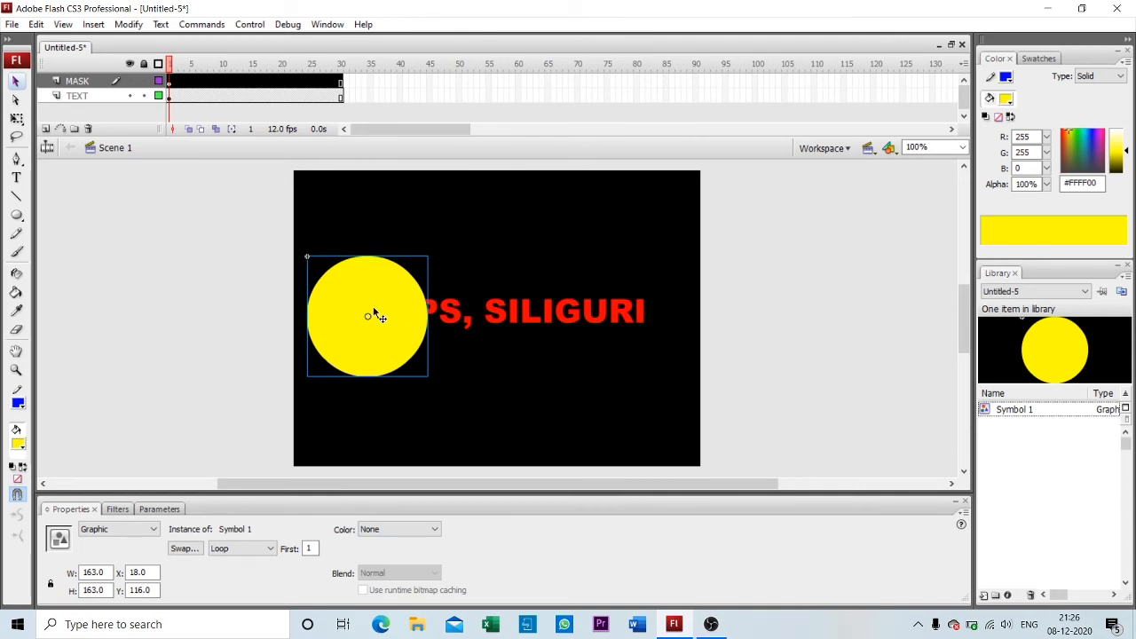
- Insert a keyframe at frame 30 of the MASK layer and move the circle horizontally to the text's end, at about X 418
{"action": "left_click", "coordinate": [342, 82]}
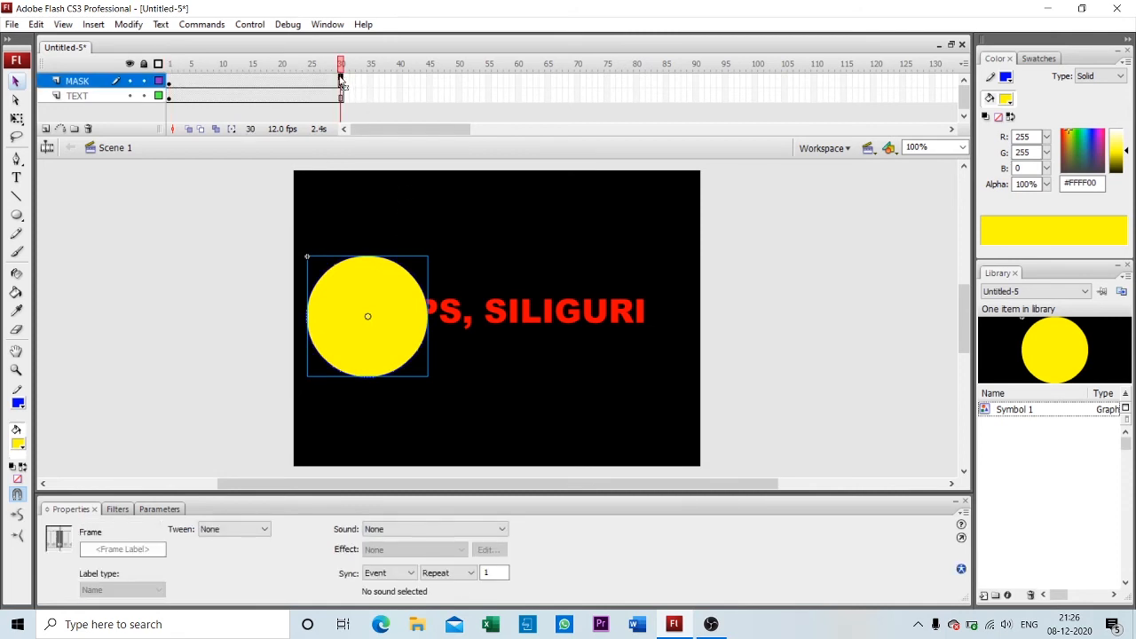
{"action": "right_click", "coordinate": [341, 81]}
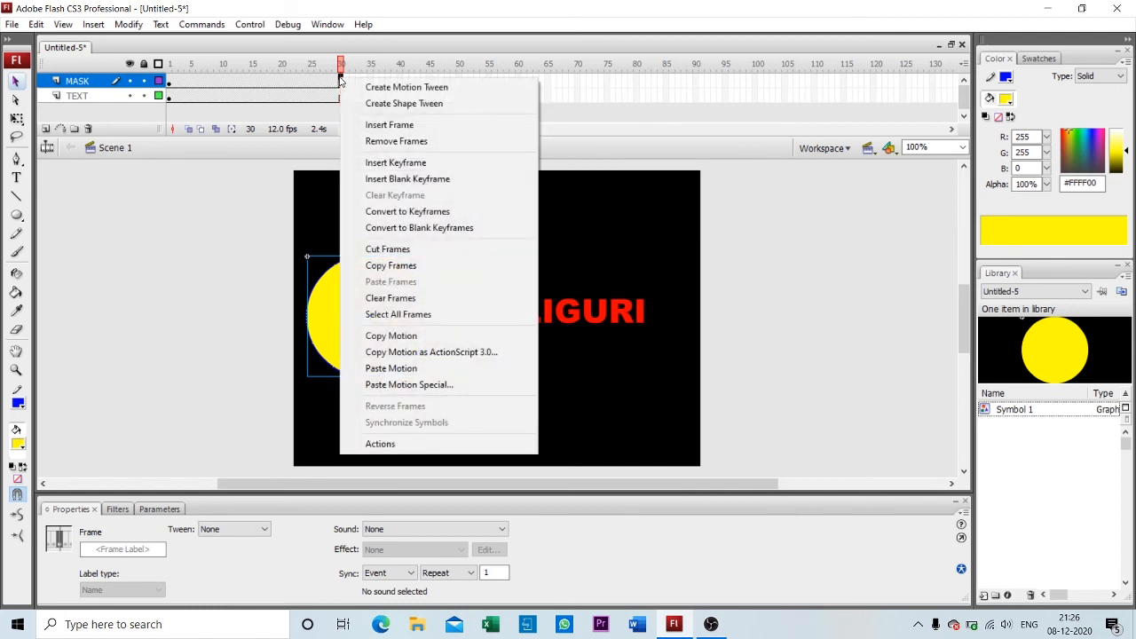
{"action": "left_click", "coordinate": [392, 163]}
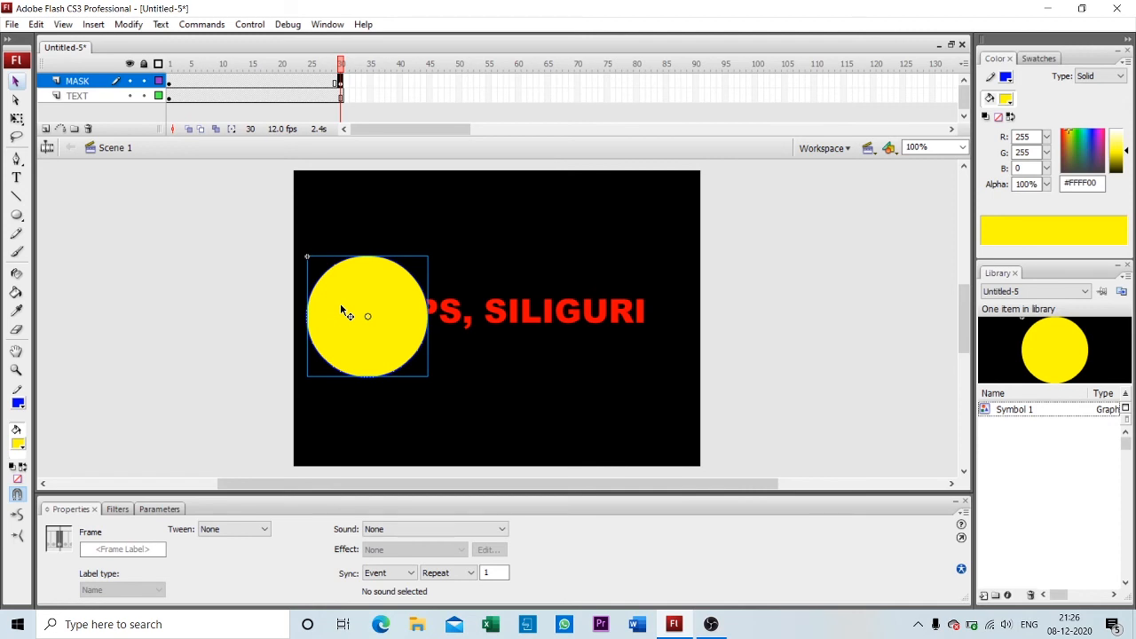
{"action": "left_click_drag", "start_coordinate": [340, 303], "coordinate": [642, 317]}
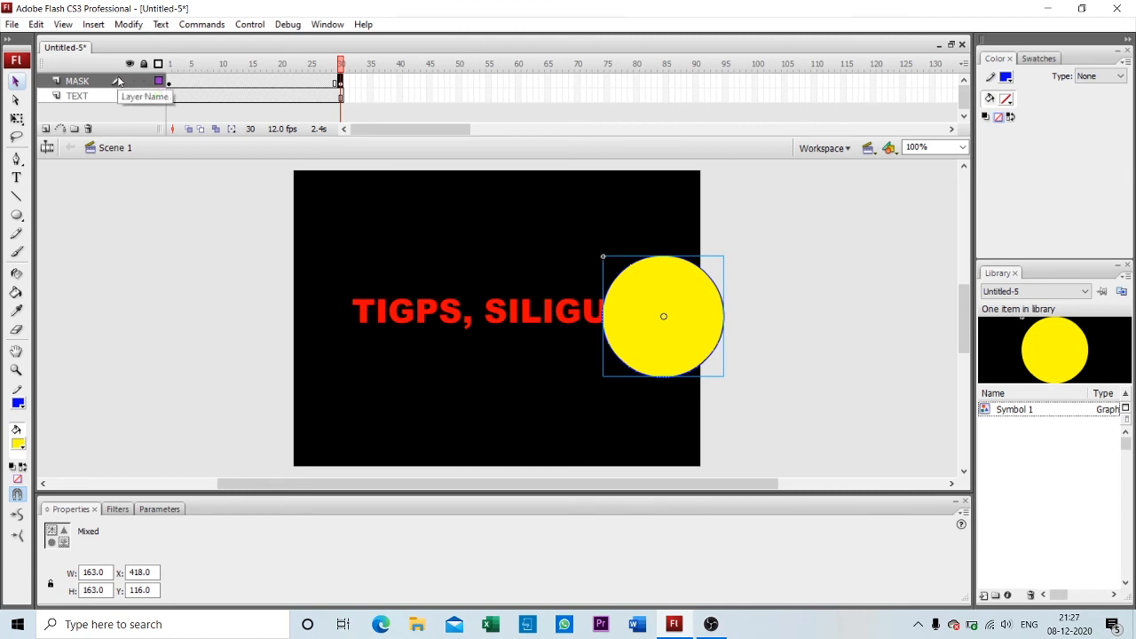
- Create a motion tween between the MASK layer's two keyframes and turn the layer into a mask for the TEXT layer
{"action": "left_click", "coordinate": [246, 82]}
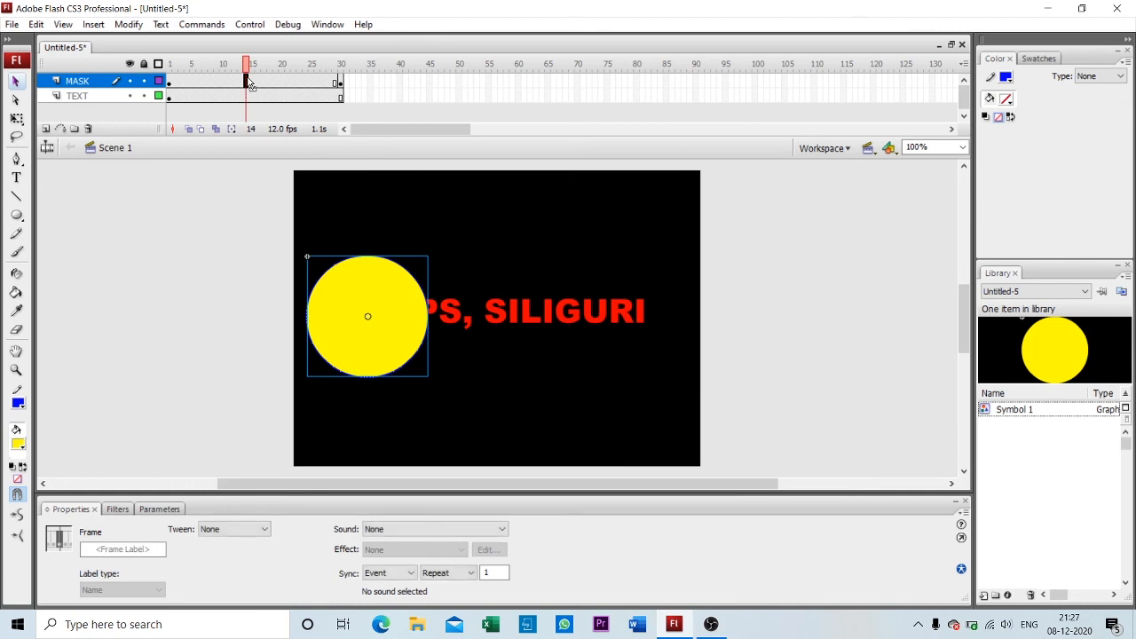
{"action": "right_click", "coordinate": [251, 83]}
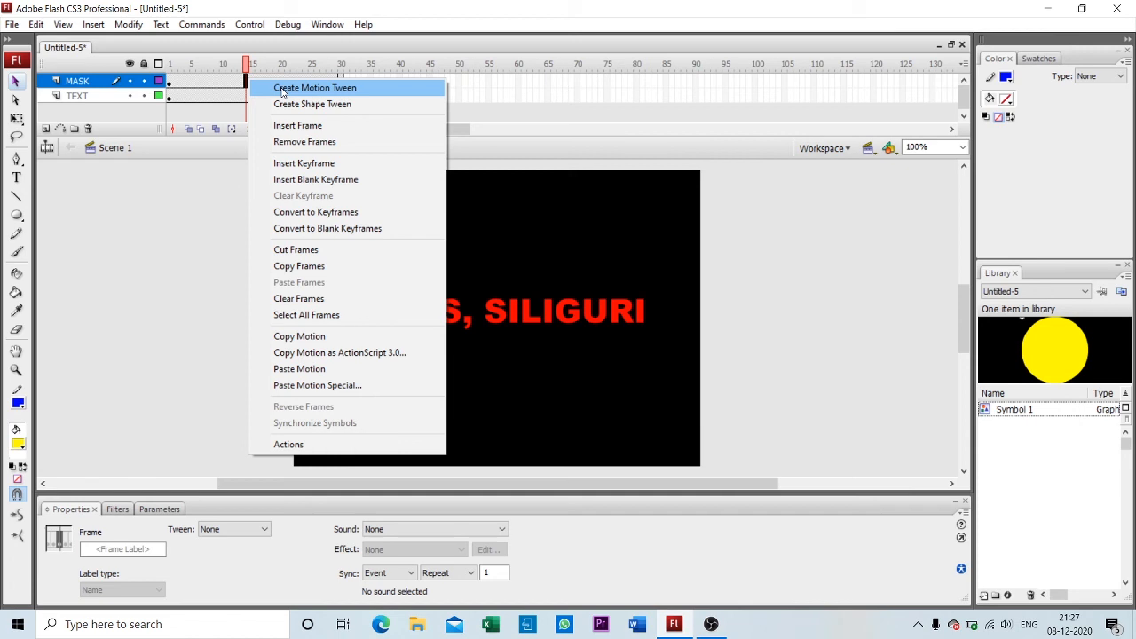
{"action": "left_click", "coordinate": [282, 88]}
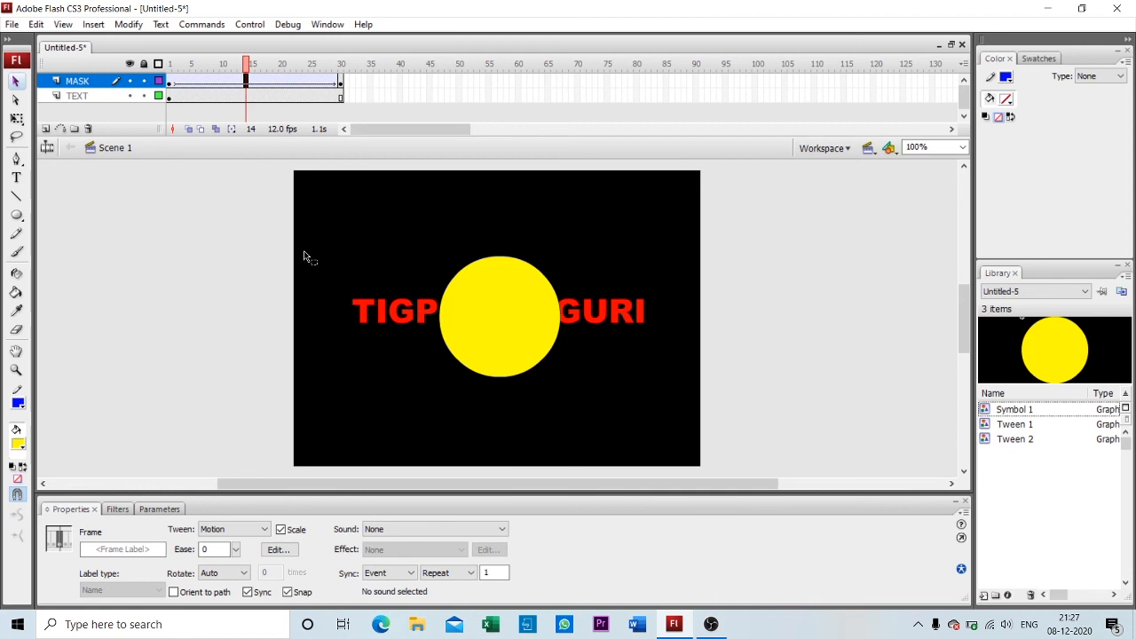
{"action": "right_click", "coordinate": [81, 82]}
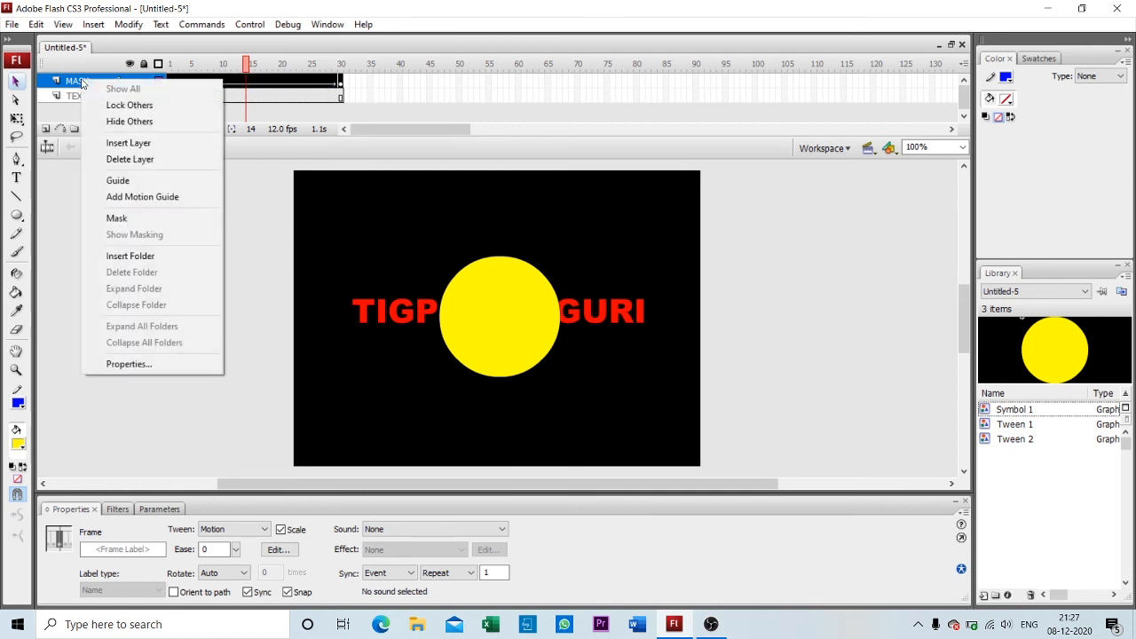
{"action": "left_click", "coordinate": [116, 218]}
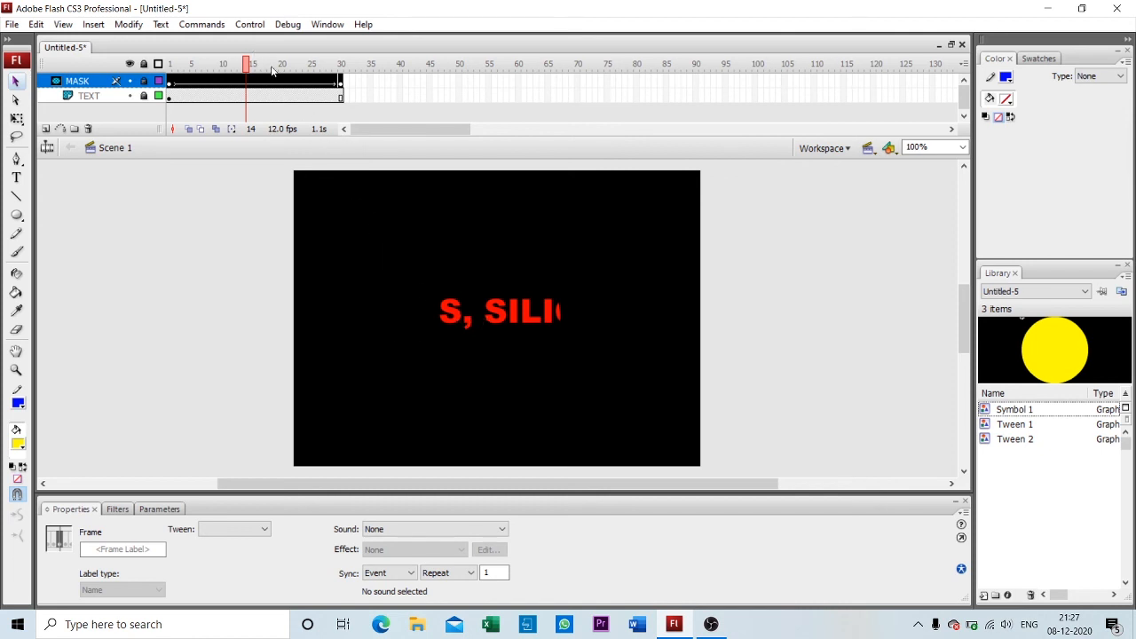
- Enable loop playback and play the masked text animation on the stage
{"action": "left_click", "coordinate": [255, 26]}
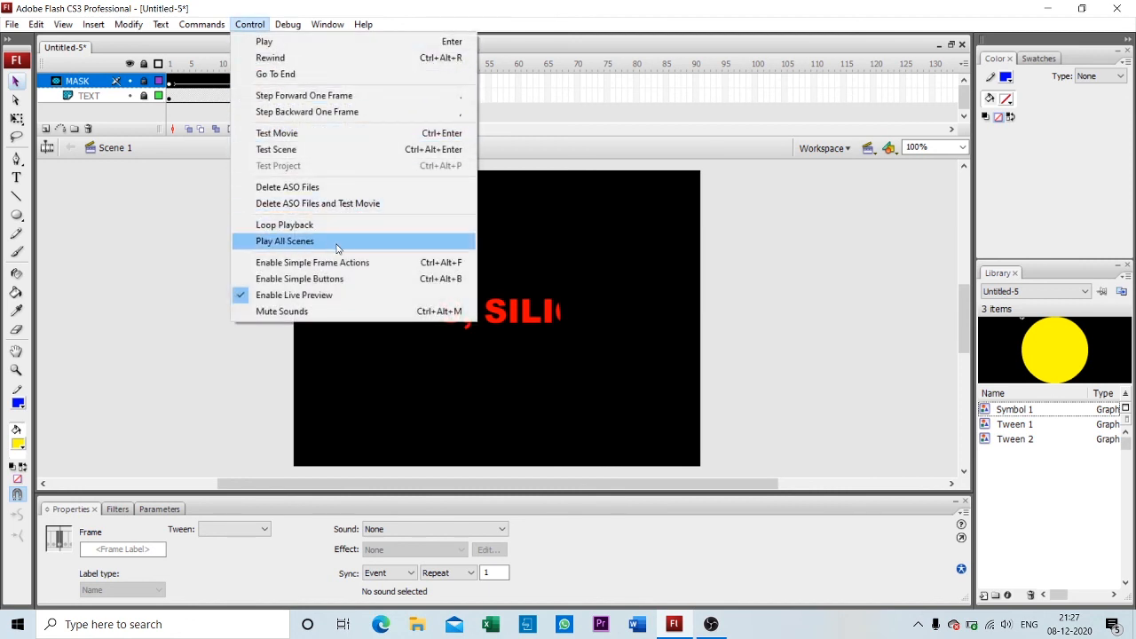
{"action": "left_click", "coordinate": [268, 227]}
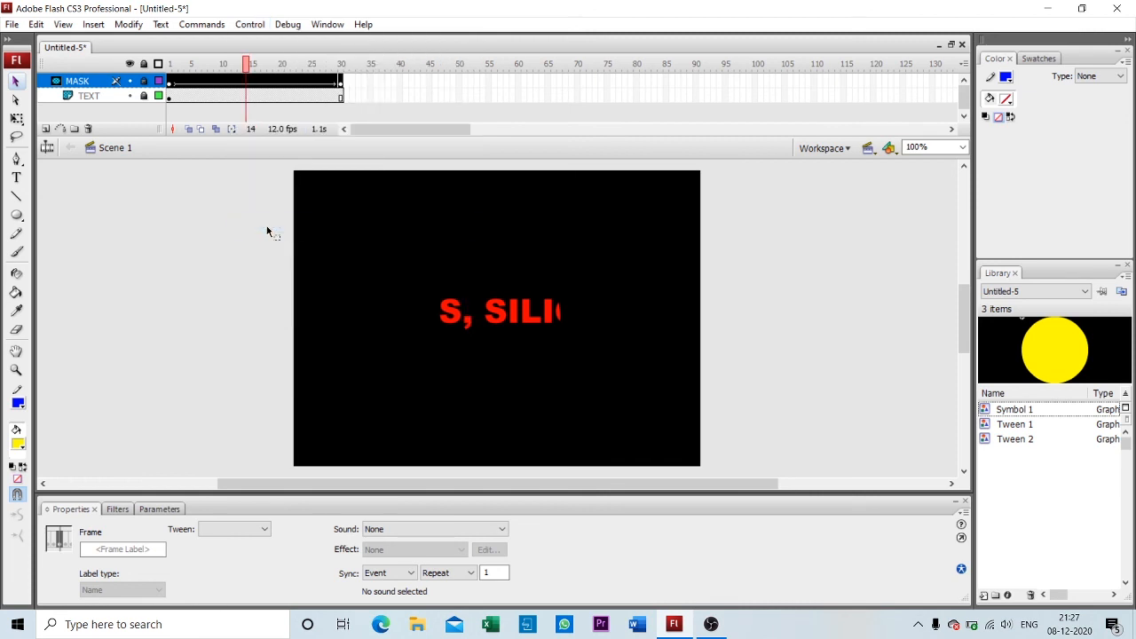
{"action": "left_click", "coordinate": [249, 25]}
{"action": "left_click", "coordinate": [257, 41]}
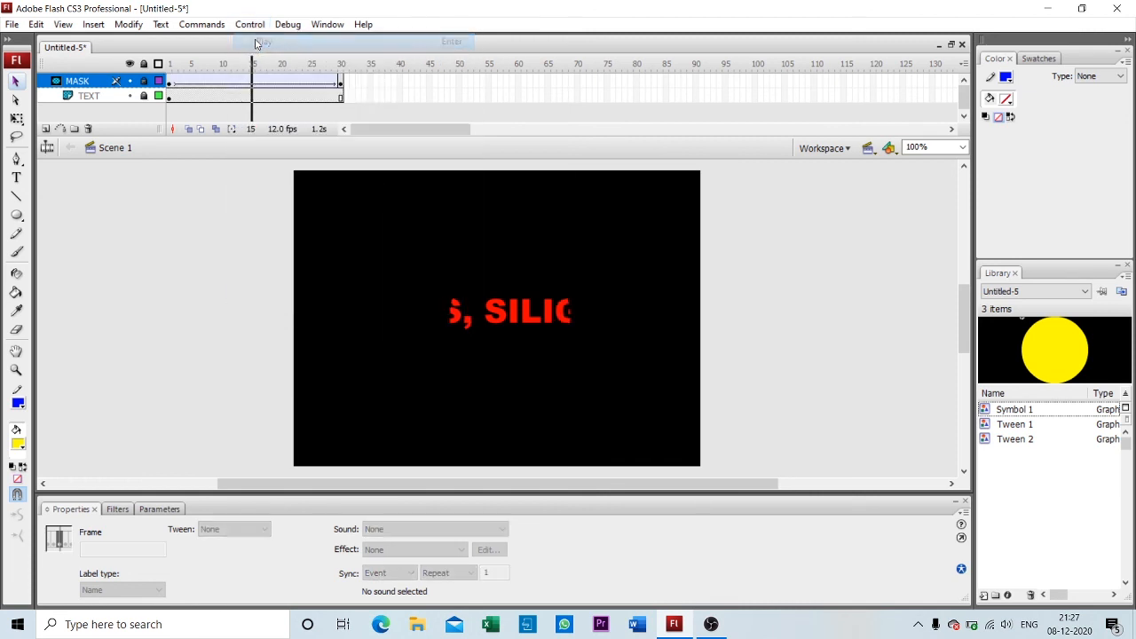